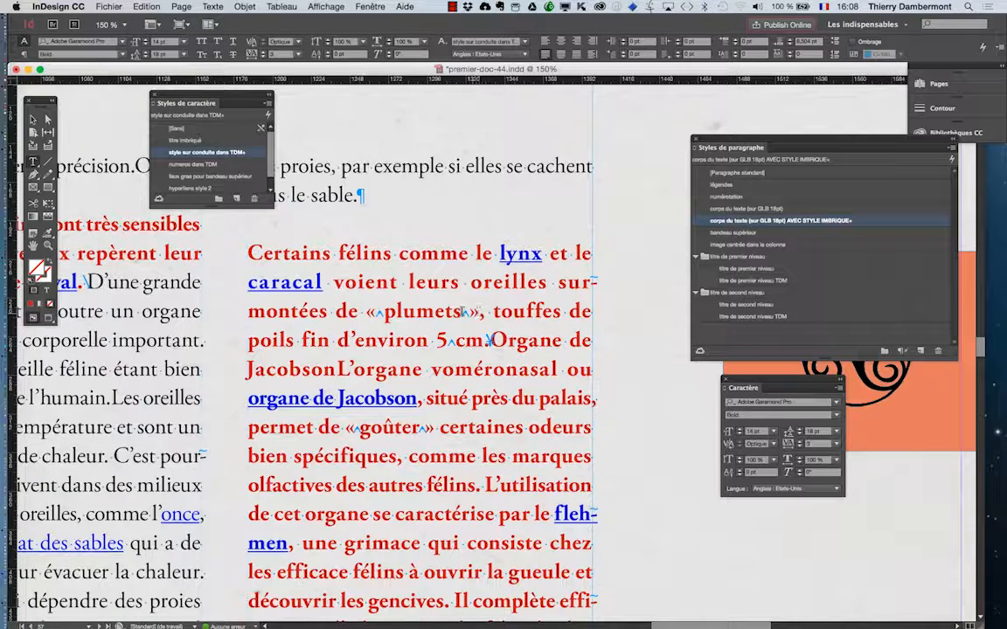
Locate the special character "Fin du style imbriqué ici" among those insertable in the "Certains félins" paragraph, without inserting it
{"action": "left_click", "coordinate": [325, 283]}
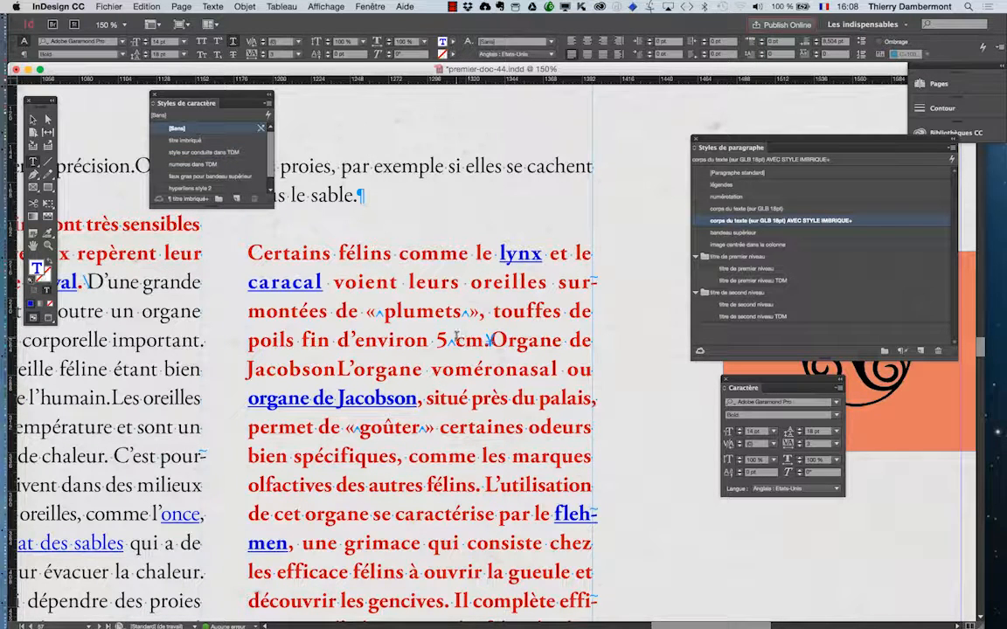
{"action": "right_click", "coordinate": [495, 288]}
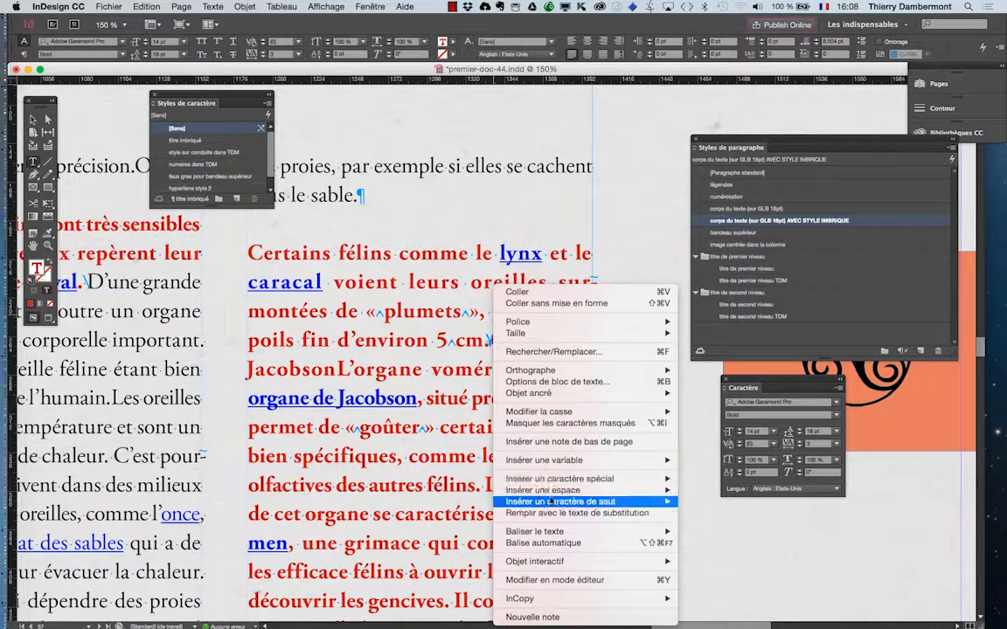
{"action": "mouse_move", "coordinate": [559, 479]}
{"action": "mouse_move", "coordinate": [708, 524]}
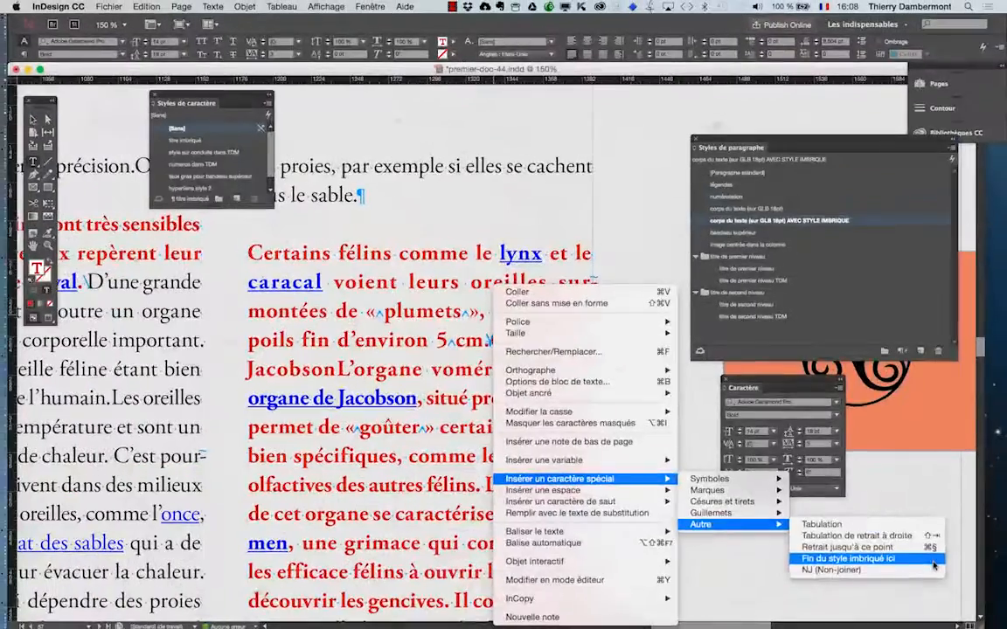
{"action": "left_click", "coordinate": [933, 581]}
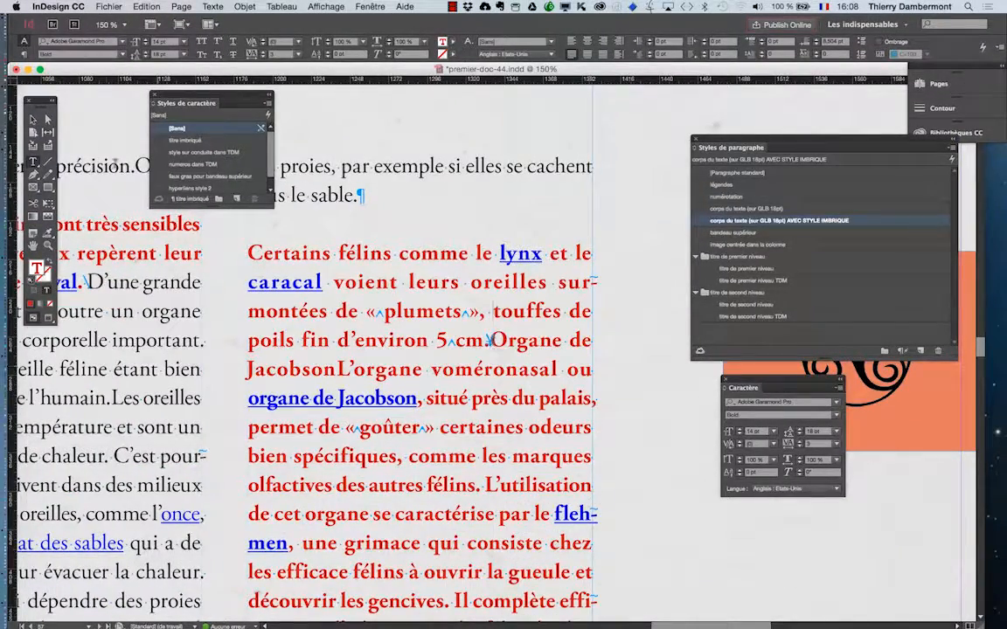
{"action": "key", "text": "Escape"}
{"action": "left_click", "coordinate": [717, 568]}
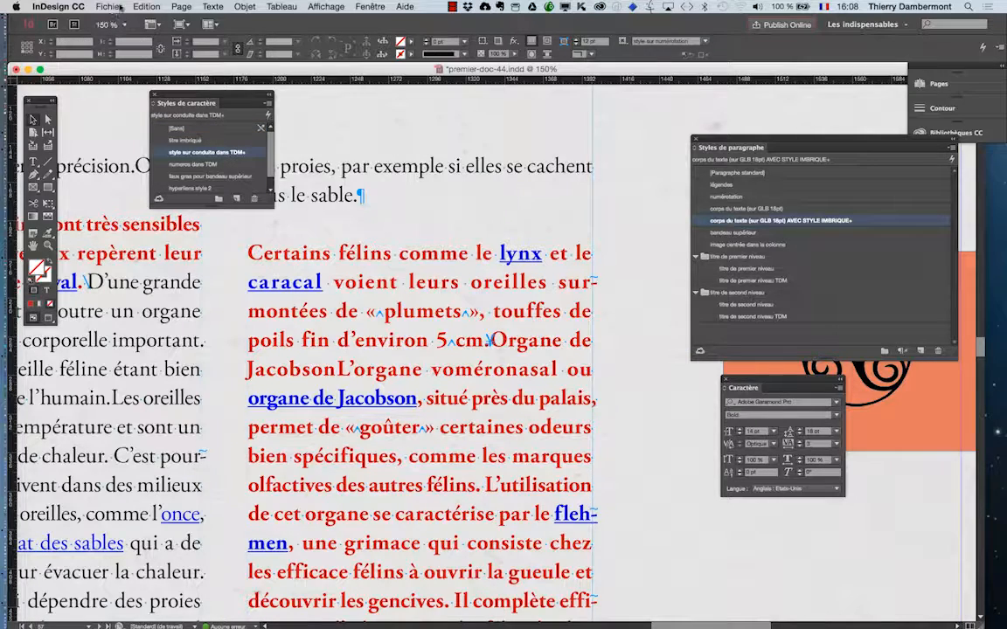
Open the keyboard shortcuts editor and review the available shortcut sets
{"action": "left_click", "coordinate": [145, 6]}
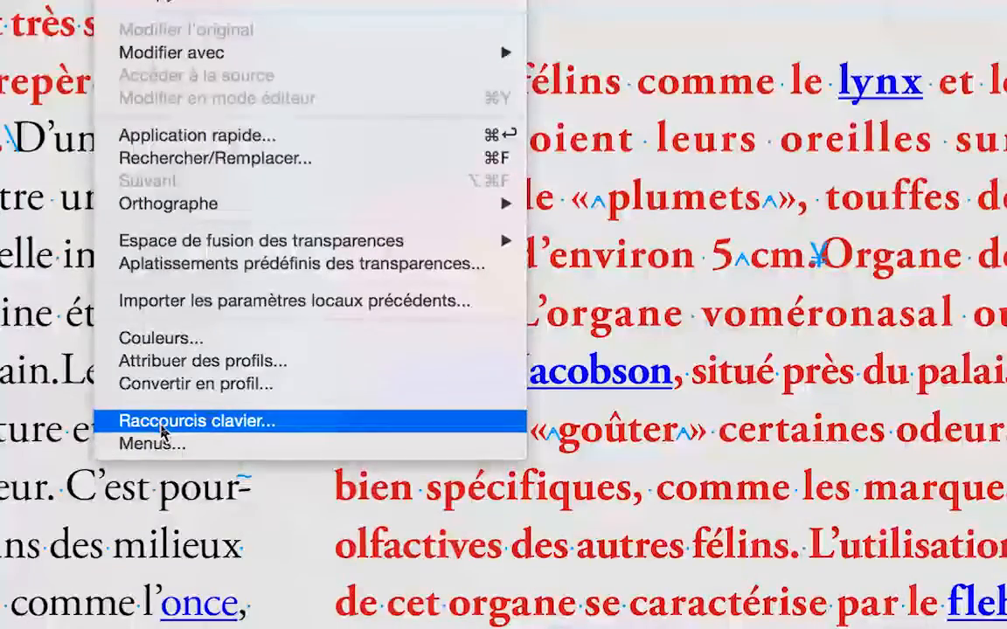
{"action": "left_click", "coordinate": [161, 422]}
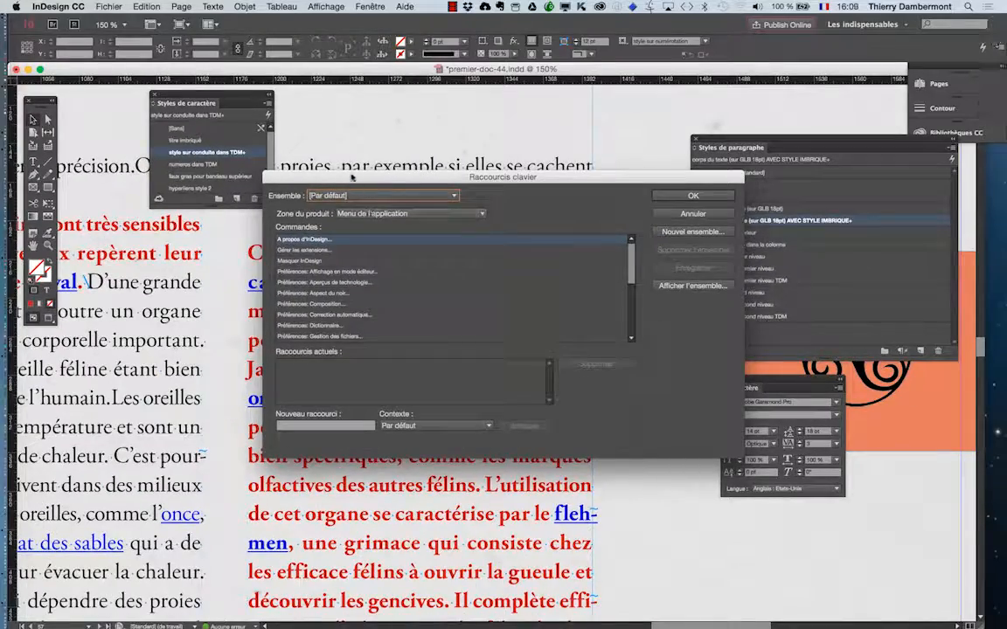
{"action": "left_click_drag", "start_coordinate": [345, 184], "coordinate": [215, 181]}
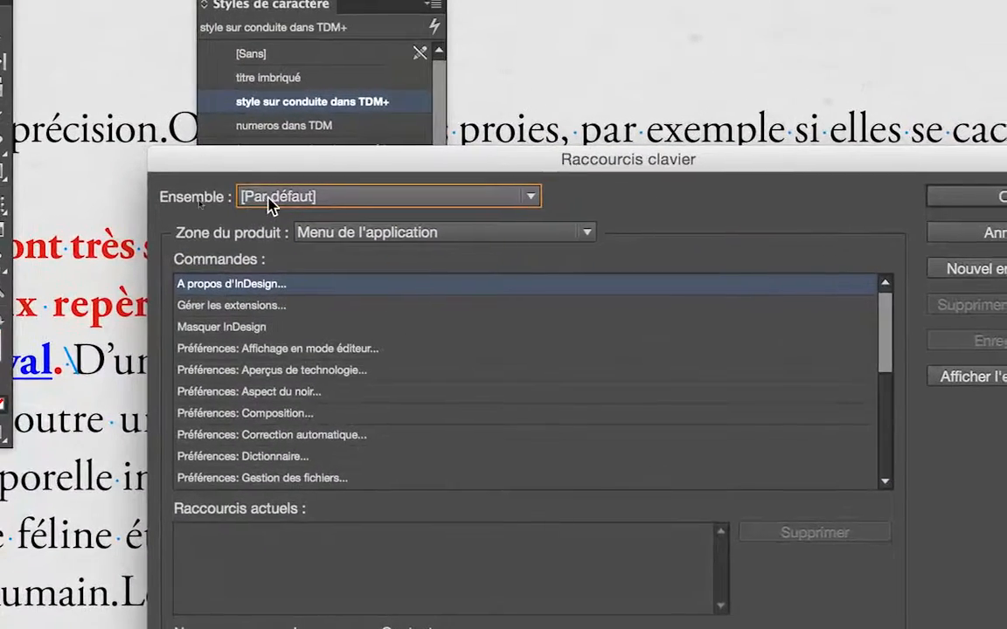
{"action": "left_click", "coordinate": [271, 197]}
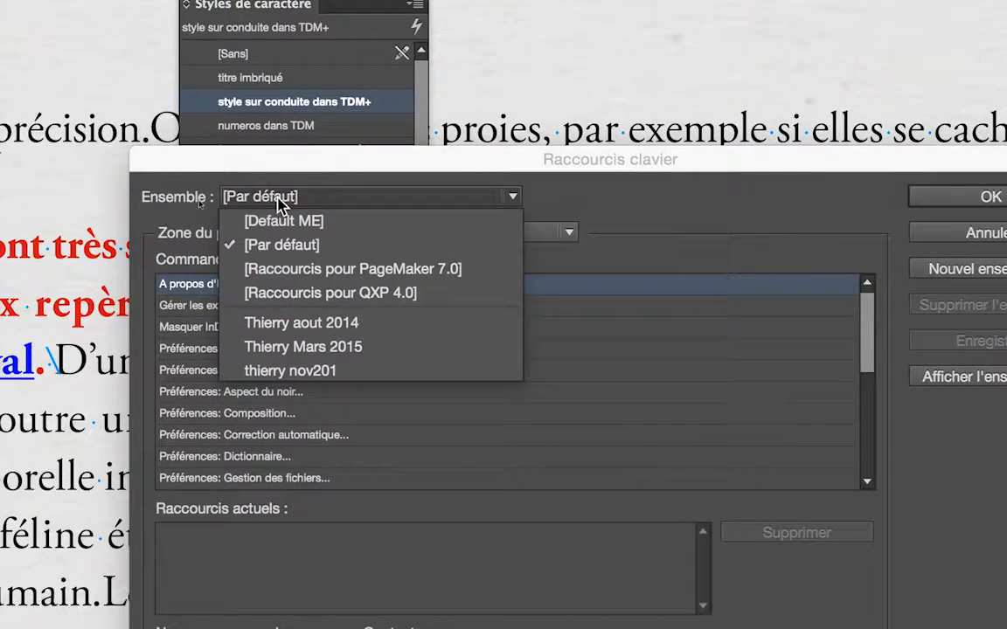
{"action": "left_click", "coordinate": [278, 199]}
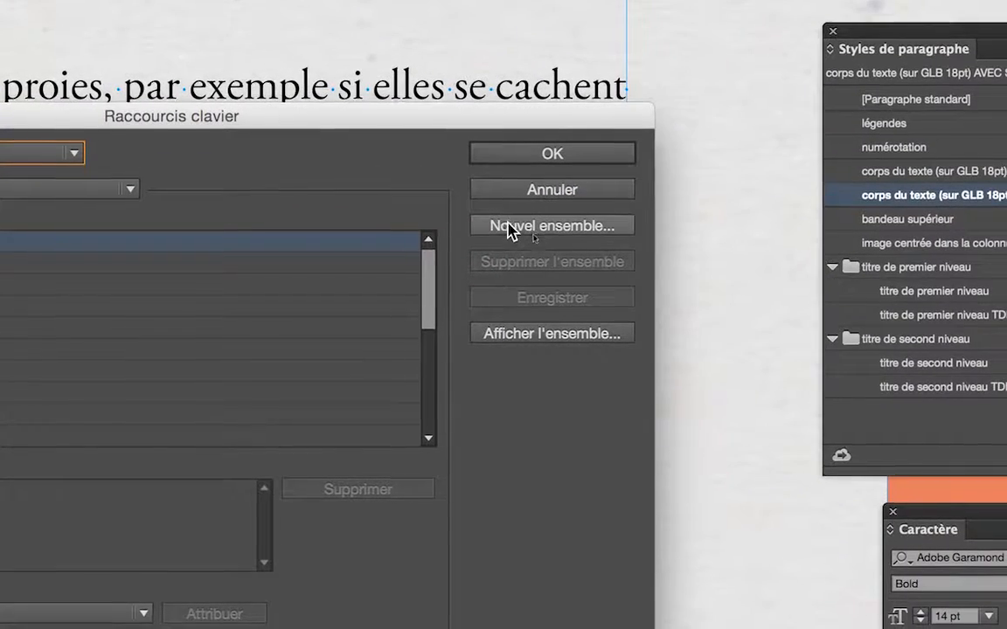
Create a new shortcut set based on [Par défaut], named with the owner's first name followed by 2016-01
{"action": "left_click", "coordinate": [508, 229]}
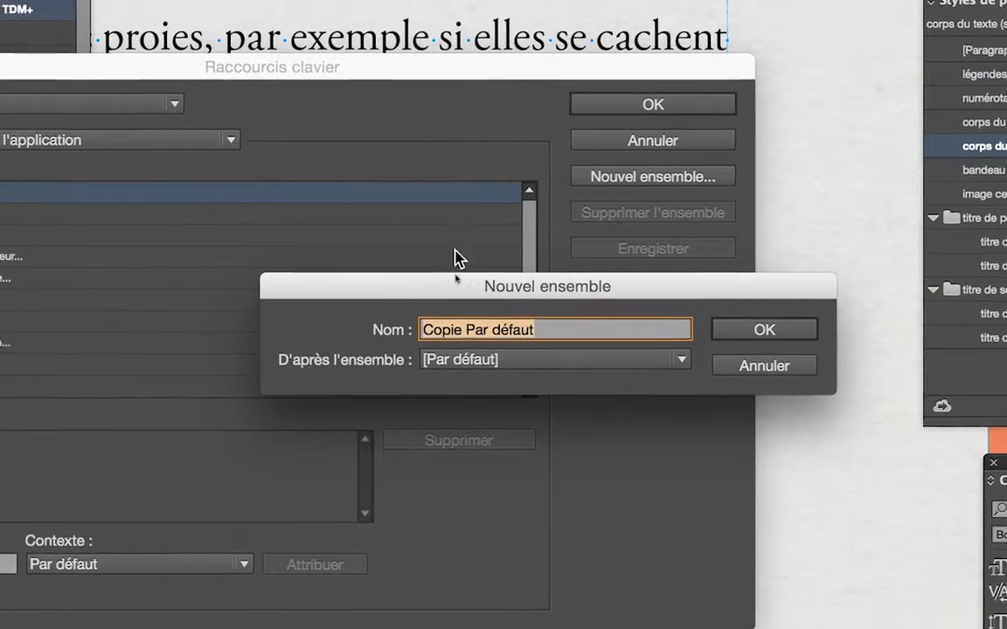
{"action": "type", "text": "thierry 20"}
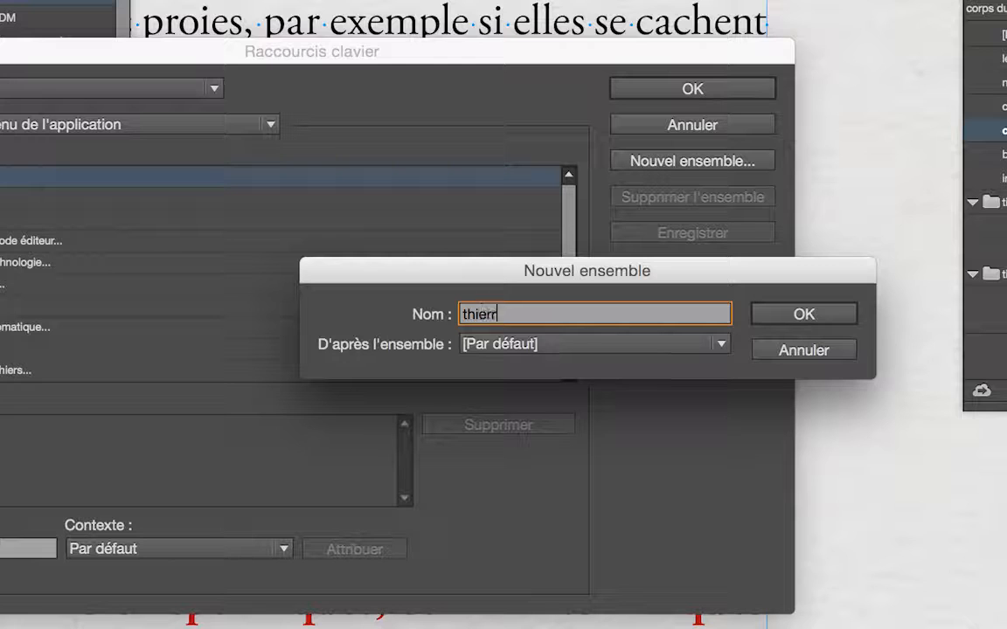
{"action": "type", "text": "16-01"}
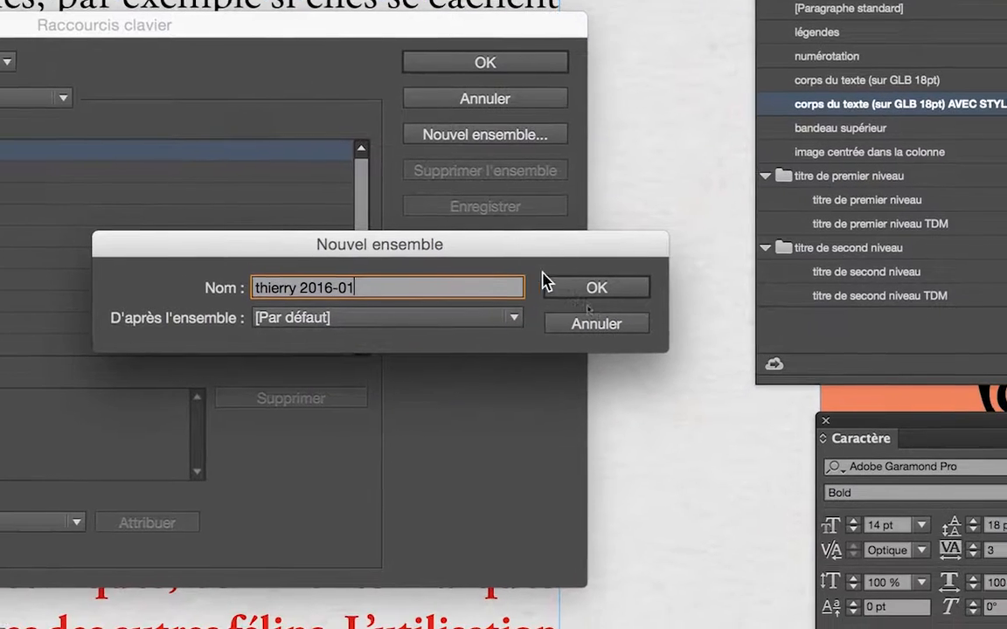
{"action": "left_click", "coordinate": [765, 314]}
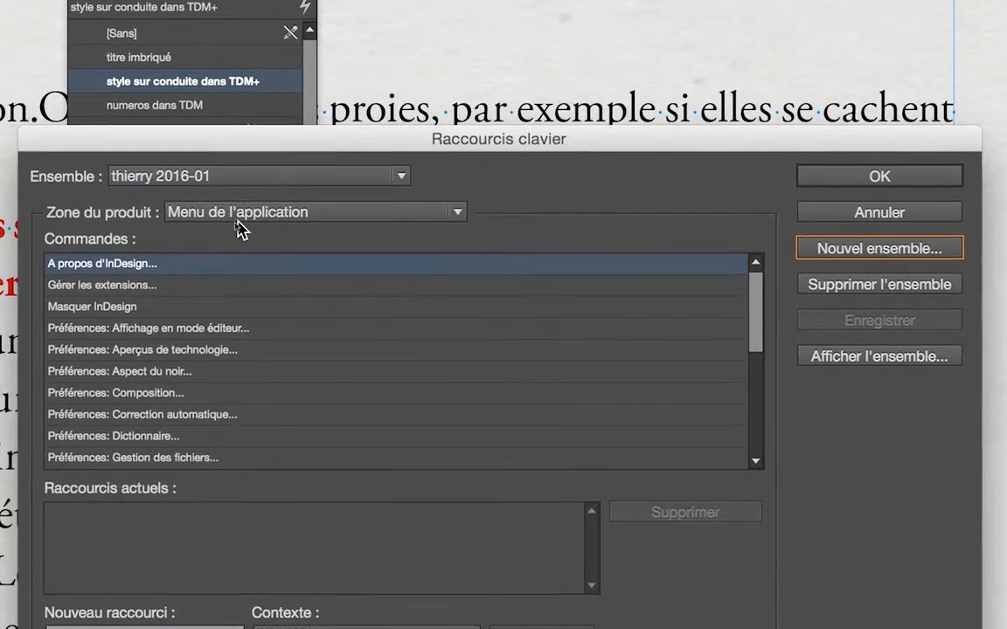
{"action": "left_click", "coordinate": [226, 225]}
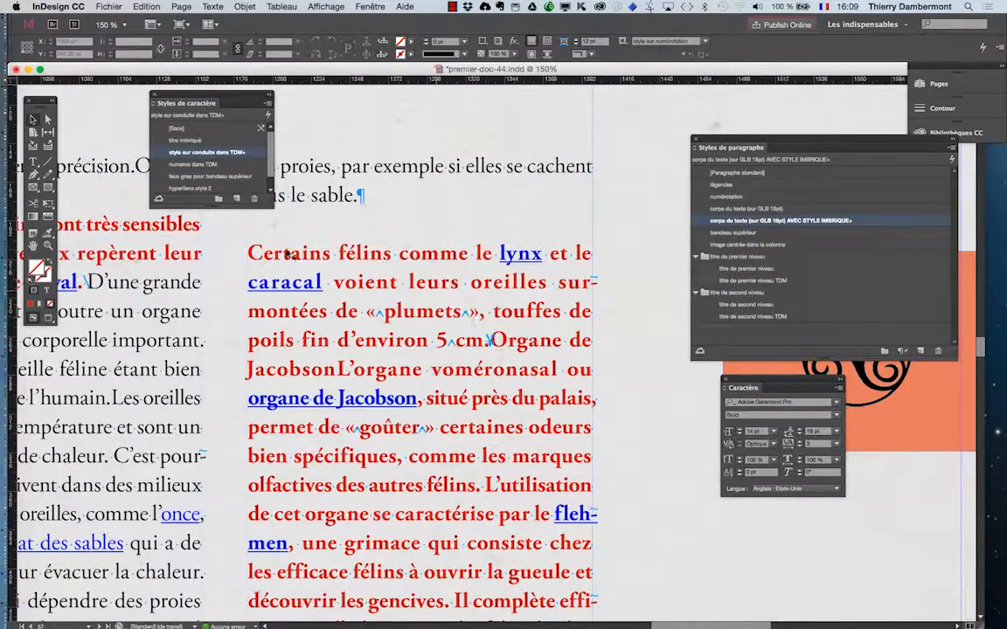
Place the text cursor in the word "plumets" and look through the commands for inserting special characters
{"action": "key", "text": "t"}
{"action": "right_click", "coordinate": [436, 322]}
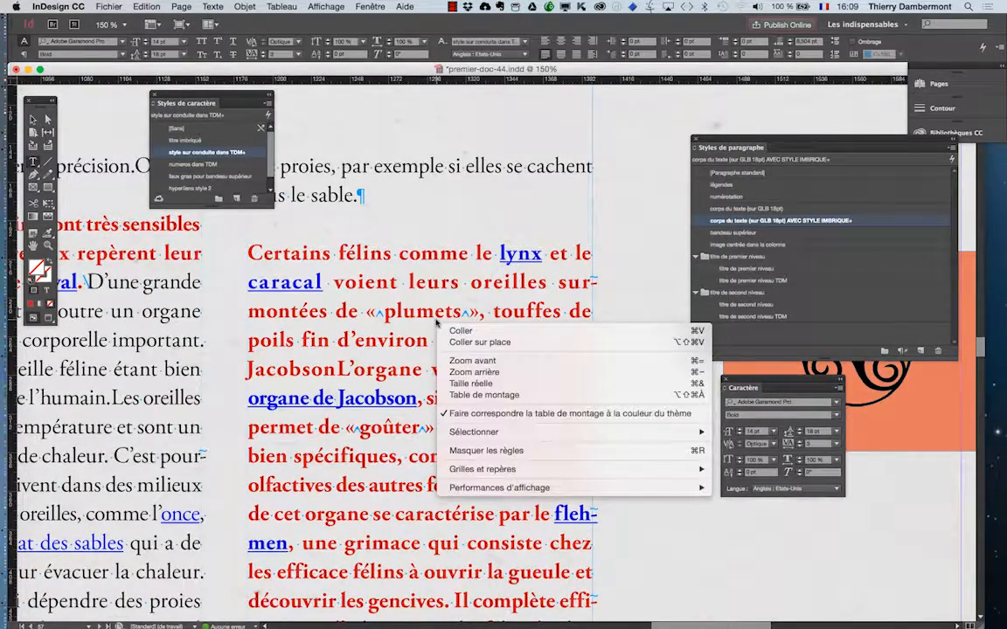
{"action": "left_click", "coordinate": [369, 352]}
{"action": "left_click", "coordinate": [455, 311]}
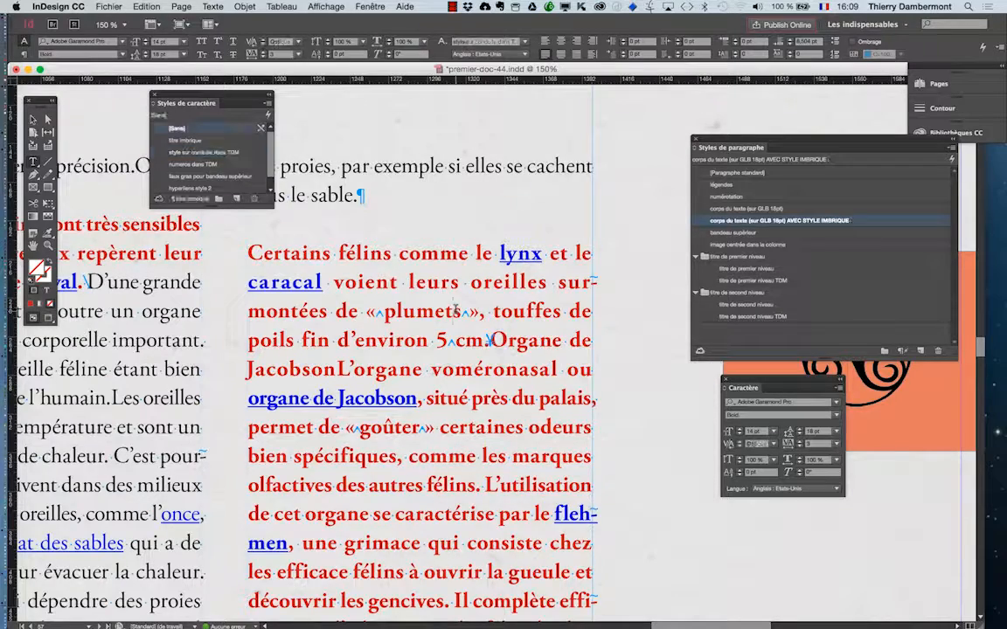
{"action": "right_click", "coordinate": [456, 288]}
{"action": "mouse_move", "coordinate": [499, 469]}
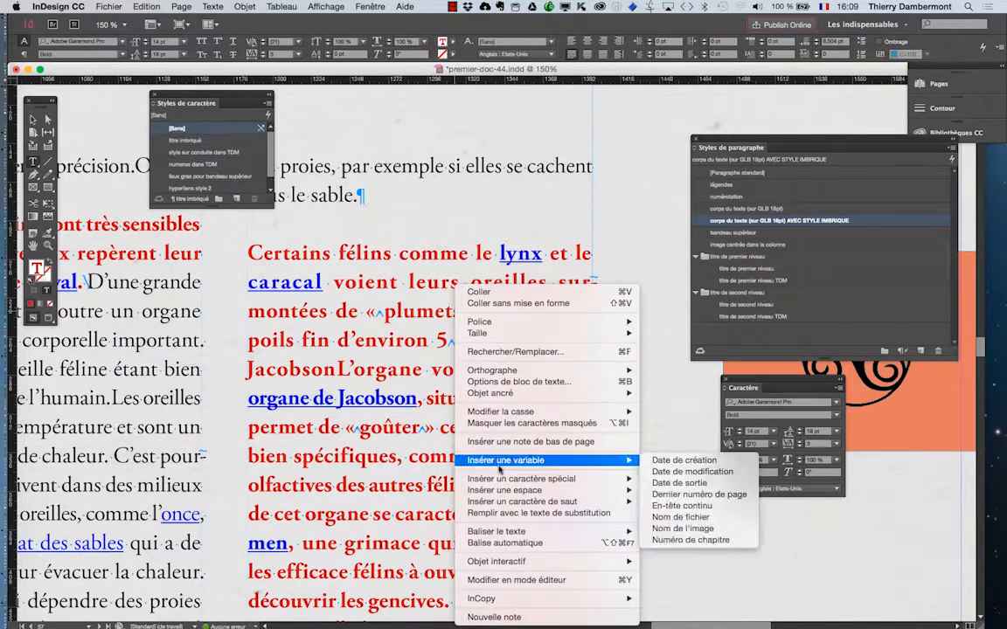
{"action": "left_click", "coordinate": [212, 8]}
{"action": "left_click", "coordinate": [213, 8]}
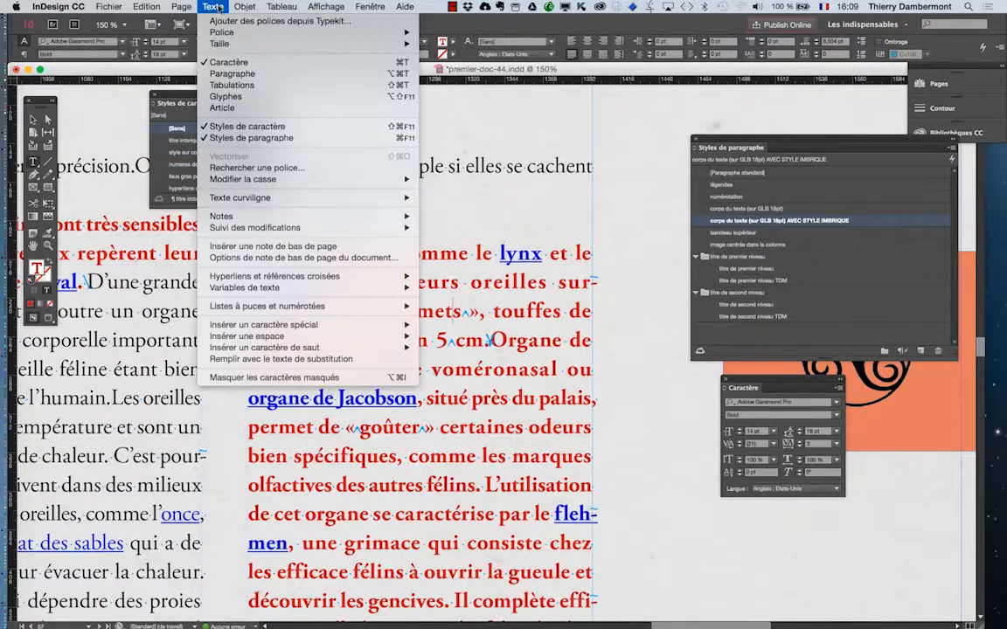
{"action": "mouse_move", "coordinate": [376, 326]}
{"action": "mouse_move", "coordinate": [489, 348]}
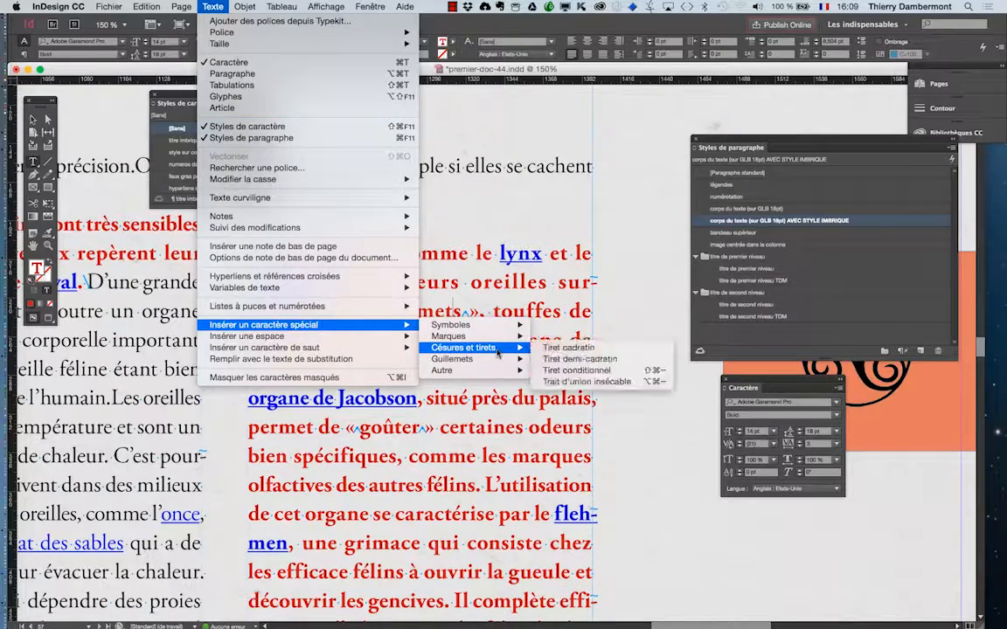
{"action": "left_click", "coordinate": [212, 8]}
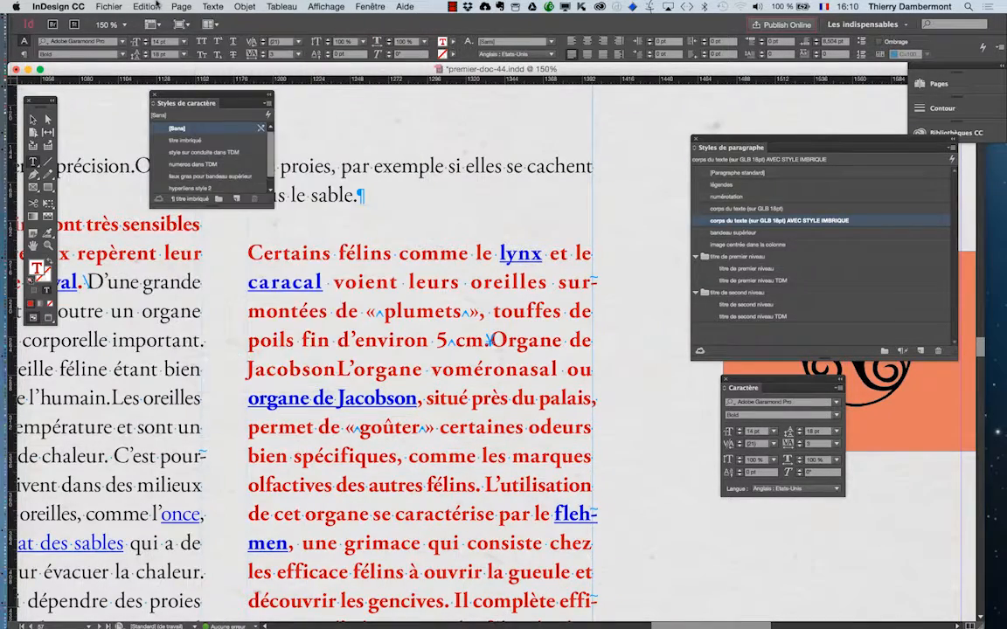
In the keyboard shortcuts editor, select the Menu Texte command "Insérer un caractère spécial: Autre: Fin du style imbriqué ici"
{"action": "left_click", "coordinate": [149, 7]}
{"action": "left_click", "coordinate": [202, 479]}
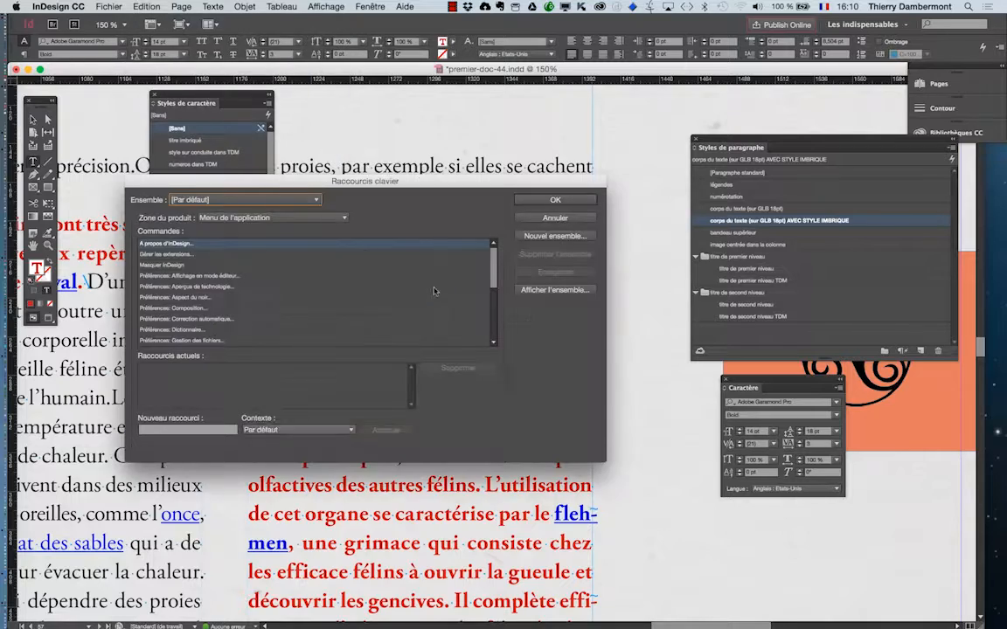
{"action": "left_click", "coordinate": [232, 217]}
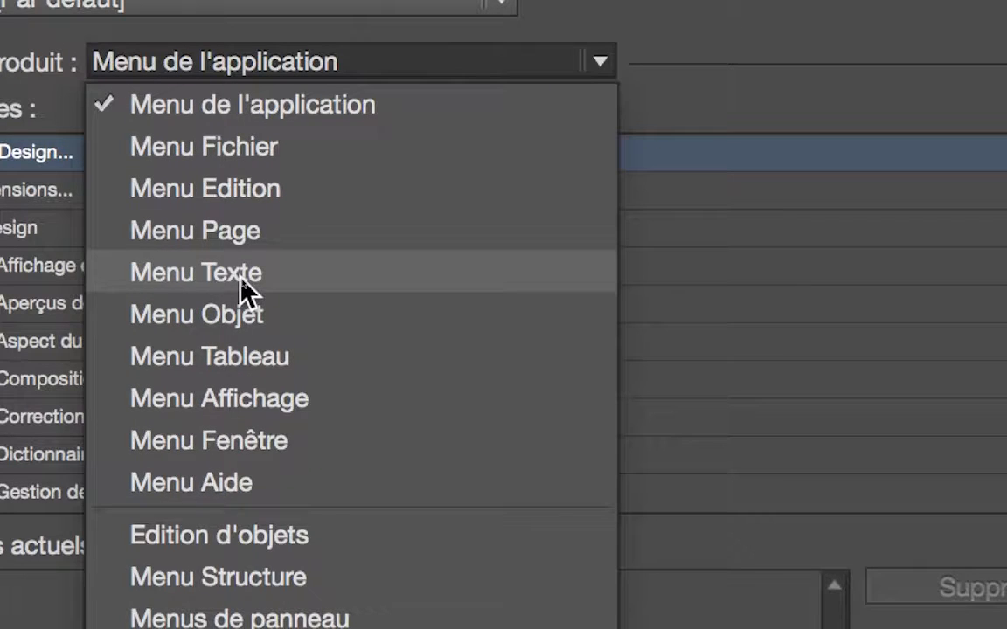
{"action": "left_click", "coordinate": [240, 282]}
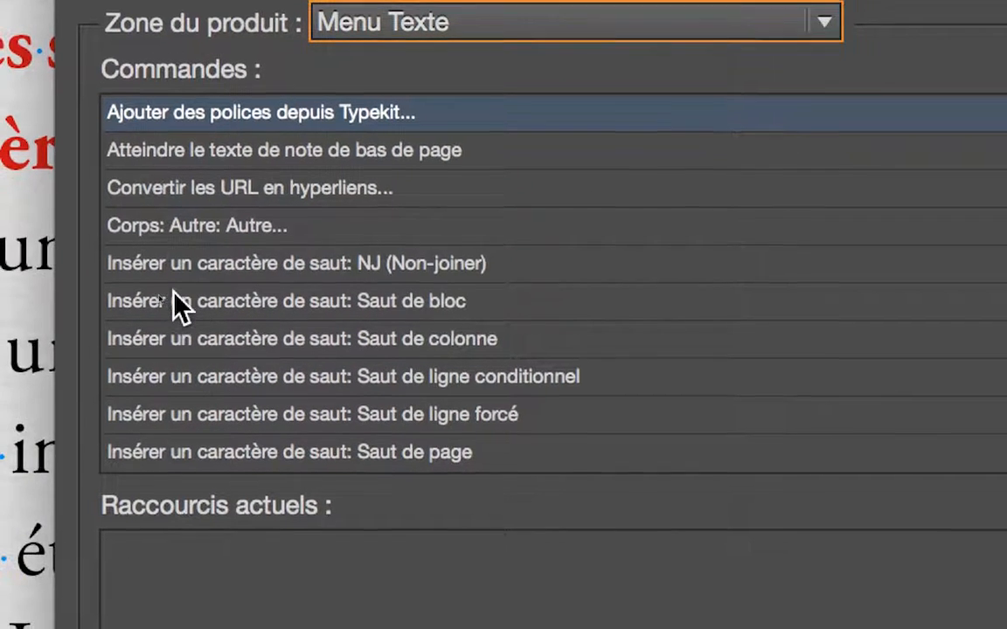
{"action": "scroll", "coordinate": [173, 295], "scroll_direction": "down", "scroll_amount": 2}
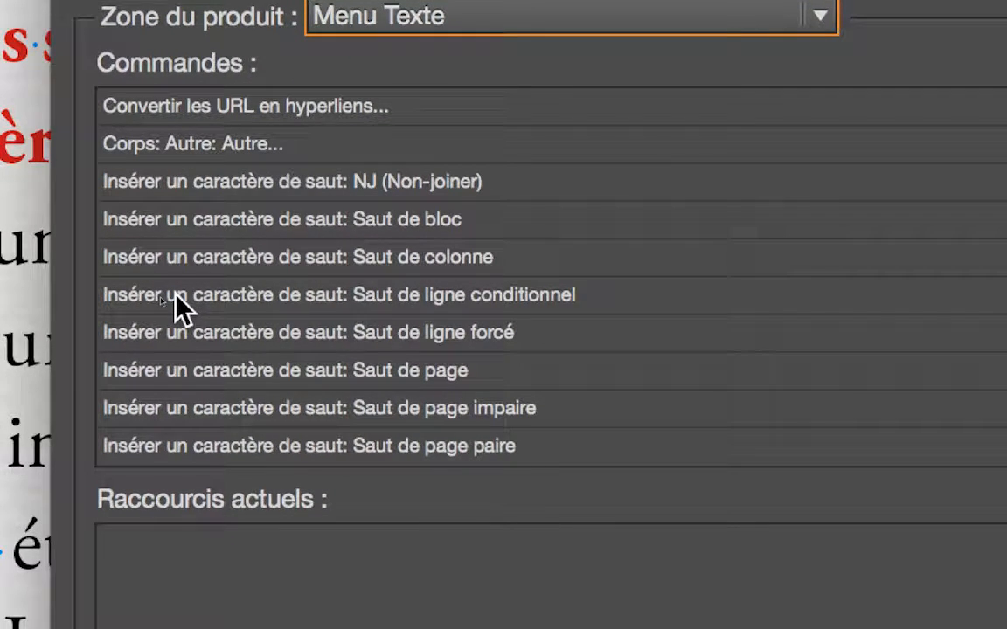
{"action": "scroll", "coordinate": [174, 295], "scroll_direction": "down", "scroll_amount": 7}
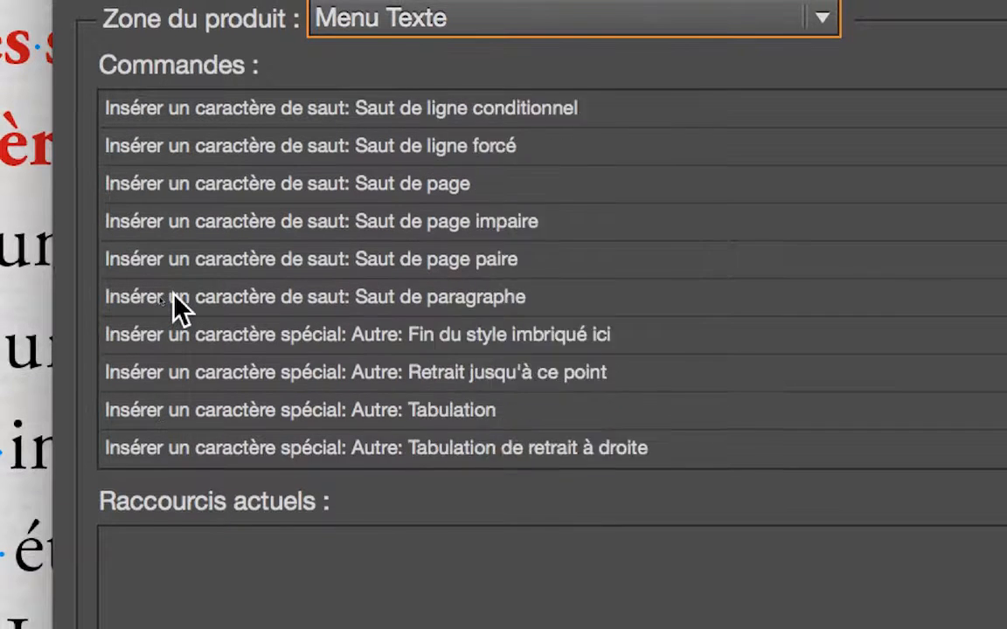
{"action": "scroll", "coordinate": [173, 294], "scroll_direction": "down", "scroll_amount": 2}
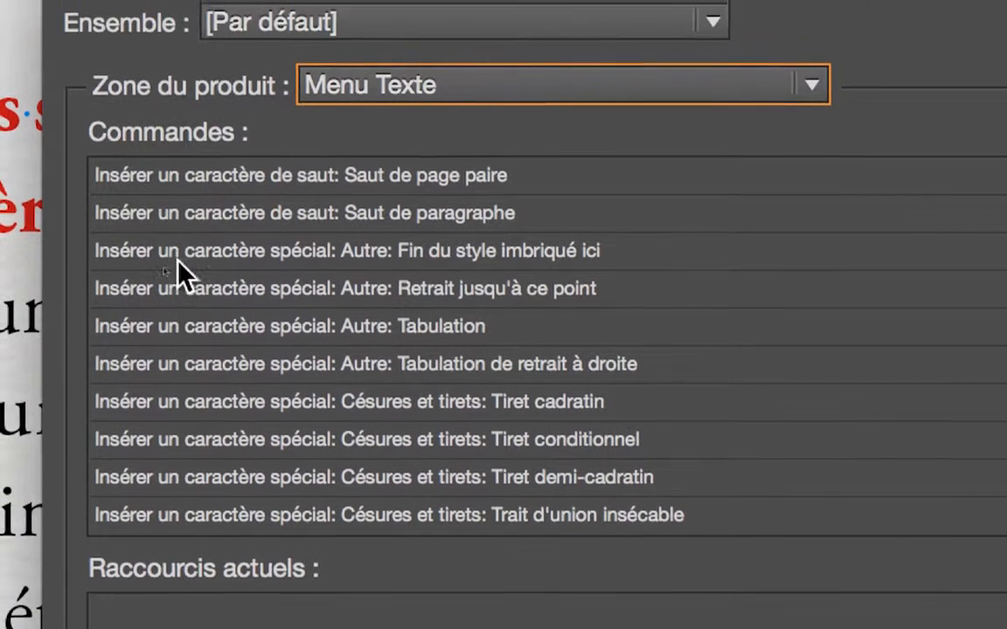
{"action": "left_click", "coordinate": [177, 215]}
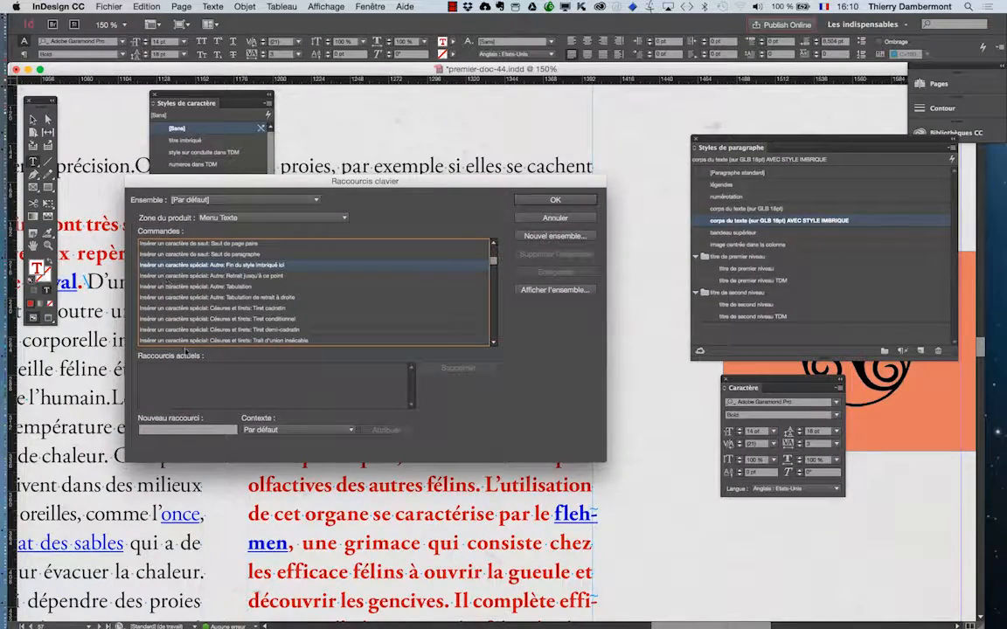
Try Ctrl+D and the Delete key as the new shortcut for "Fin du style imbriqué ici"
{"action": "left_click", "coordinate": [150, 430]}
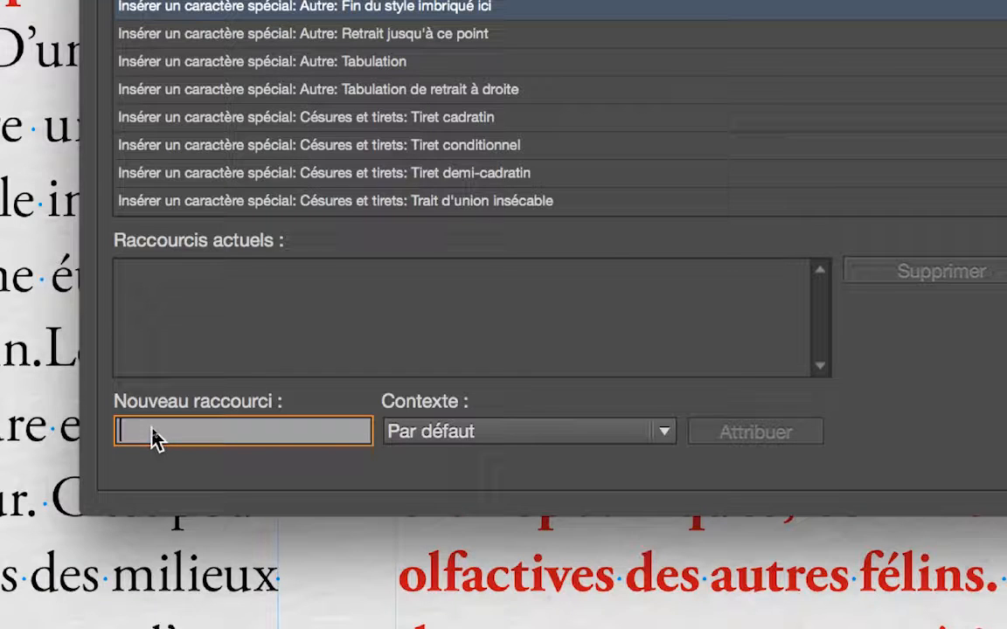
{"action": "key", "text": "ctrl+d"}
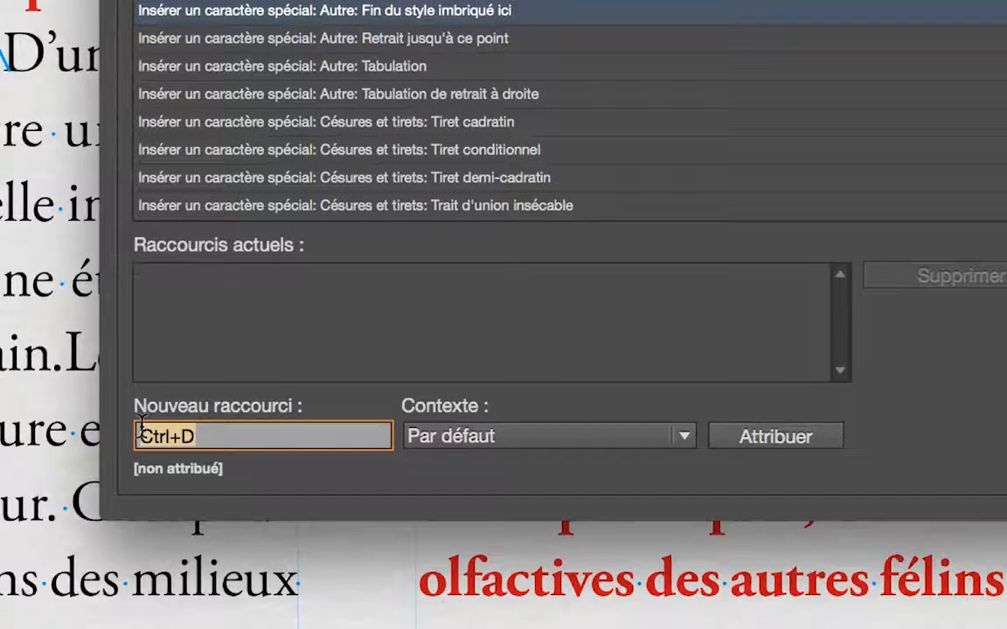
{"action": "key", "text": "Delete"}
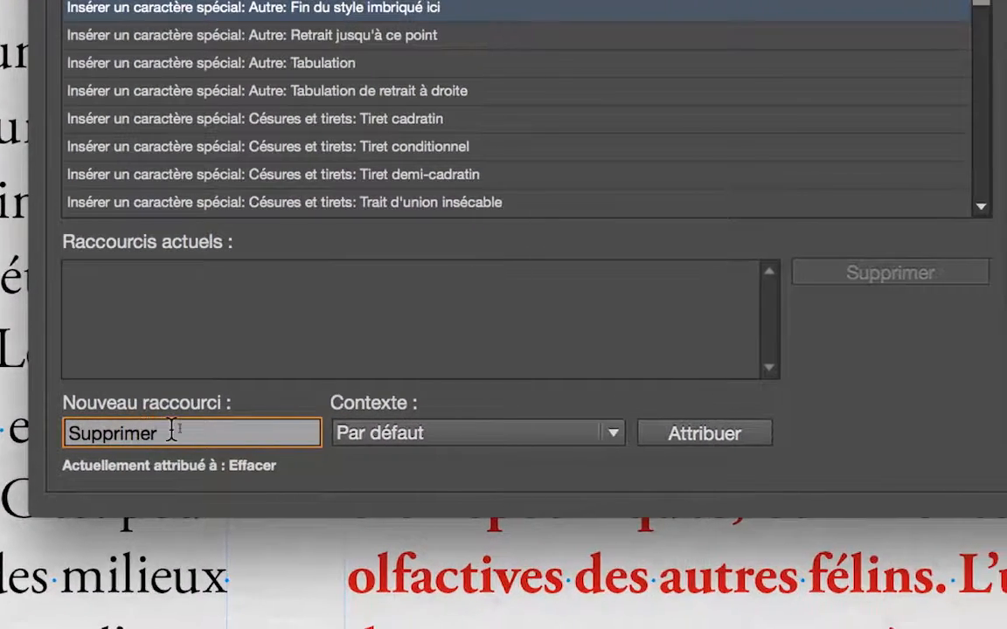
{"action": "left_click_drag", "start_coordinate": [172, 430], "coordinate": [65, 433]}
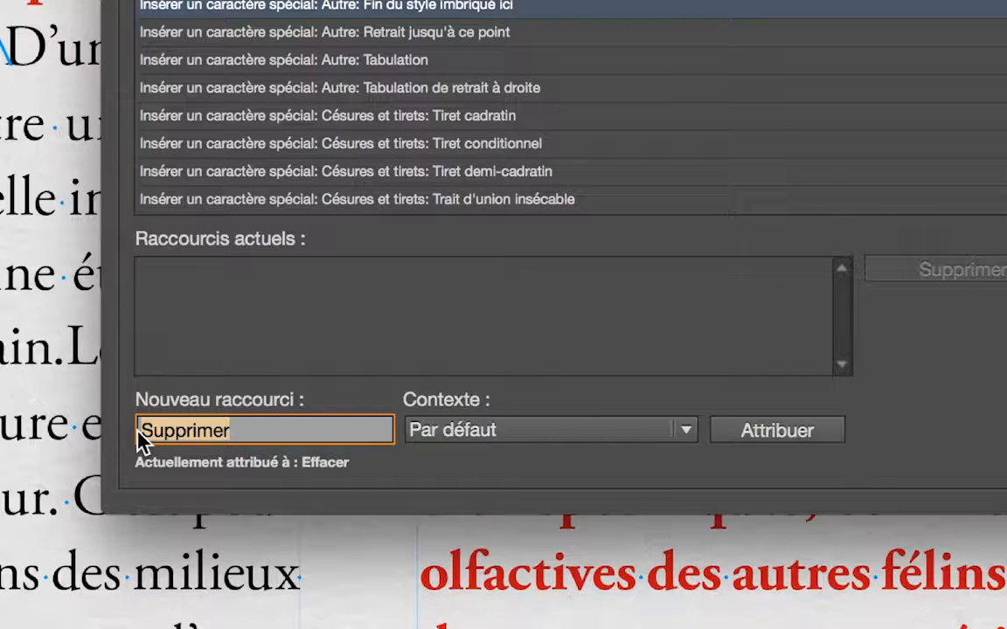
Assign Ctrl+Opt+Cmd+F to "Fin du style imbriqué ici" in the Par défaut context and agree to create a new set based on Par défaut
{"action": "key", "text": "ctrl+alt+super+f"}
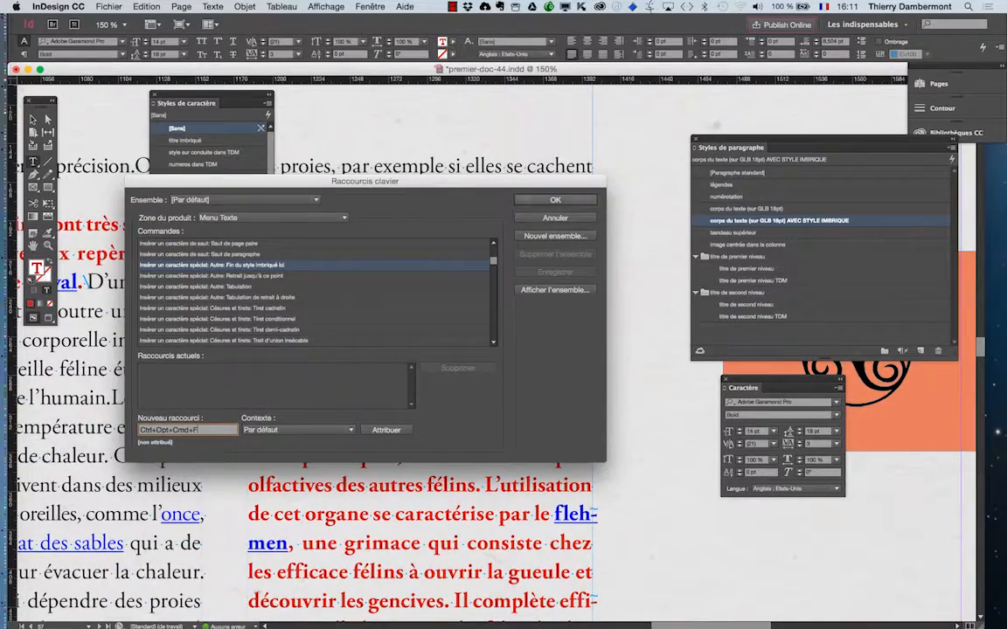
{"action": "left_click", "coordinate": [386, 430]}
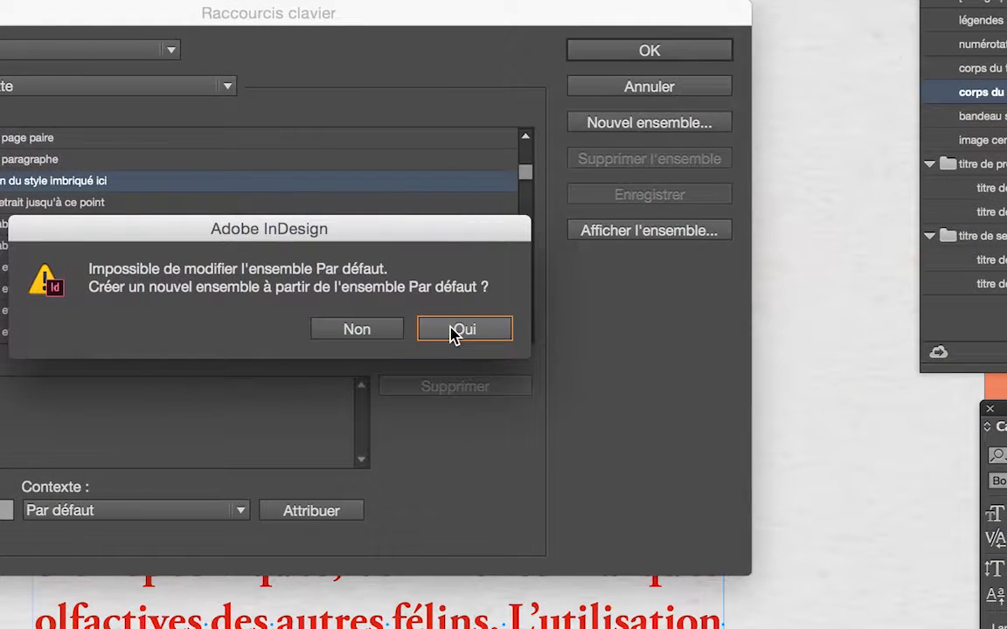
{"action": "left_click", "coordinate": [453, 332]}
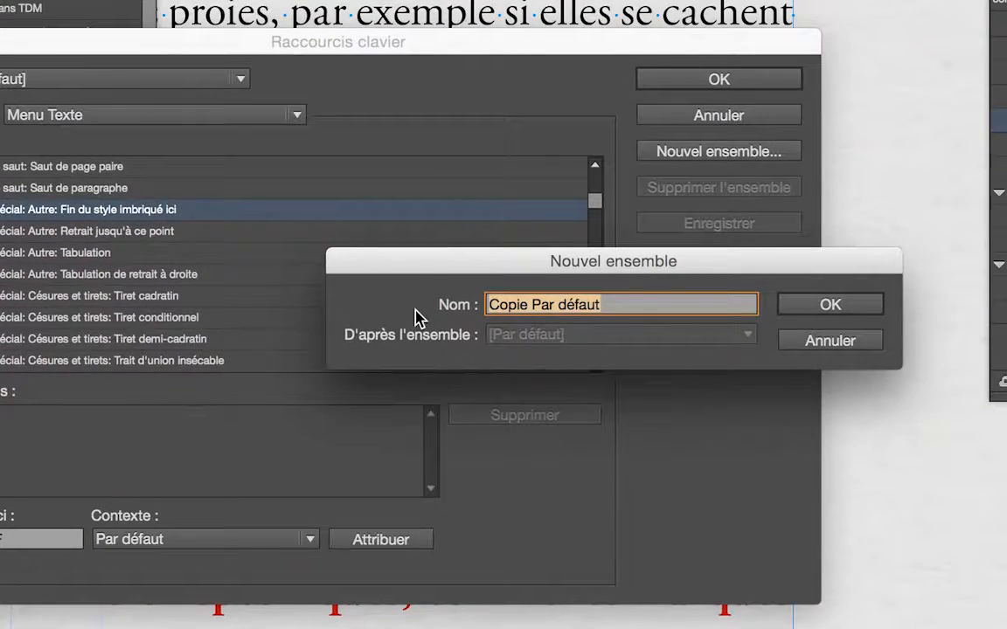
Try naming the new shortcut set with the owner's first name followed by 2016-01, revise the name, and confirm the keyboard shortcuts editor
{"action": "type", "text": "thierry 2016-01"}
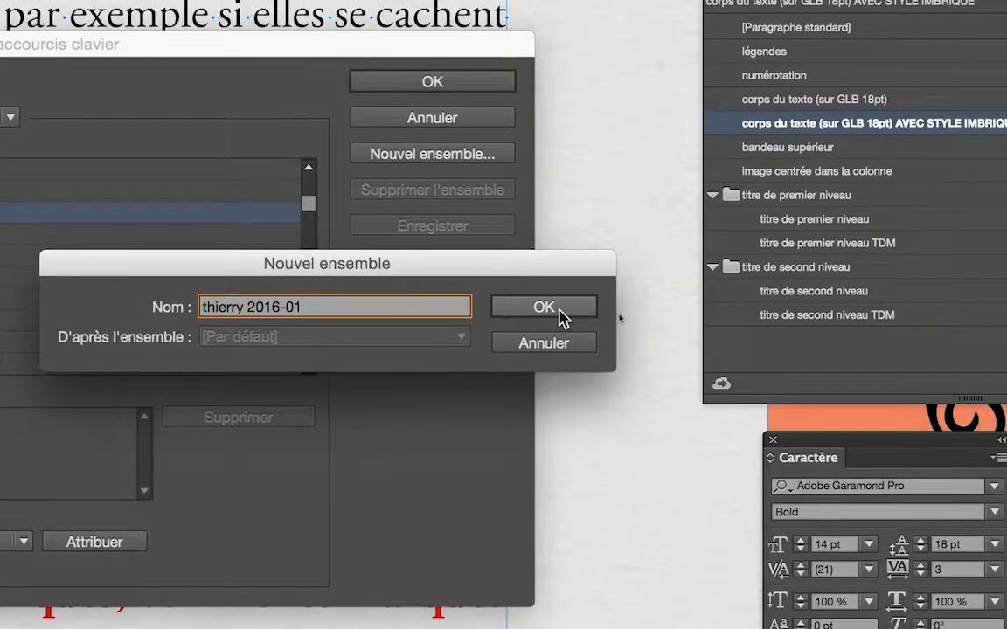
{"action": "left_click", "coordinate": [541, 353]}
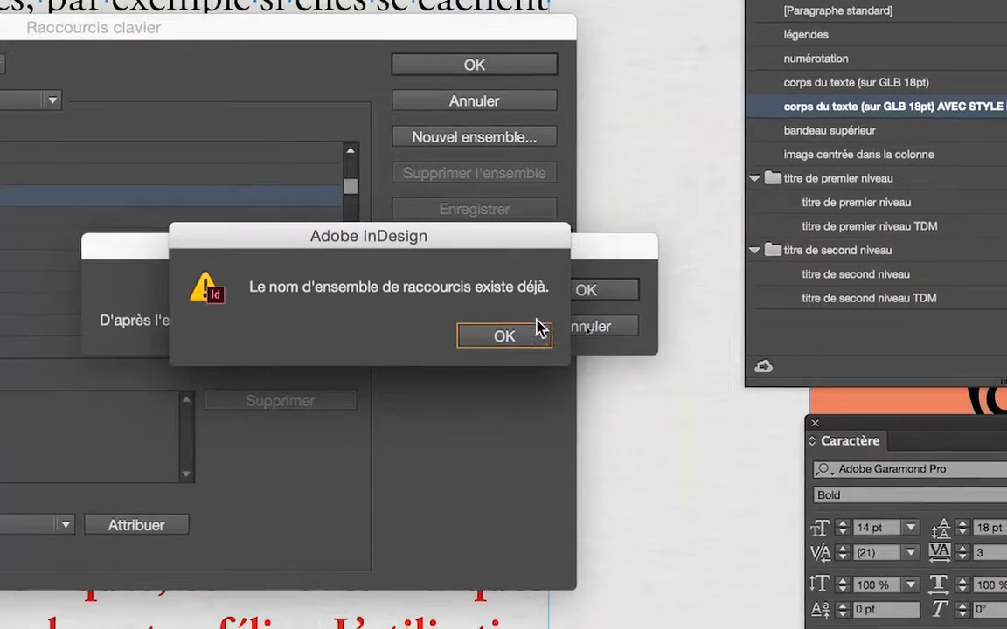
{"action": "left_click", "coordinate": [503, 350]}
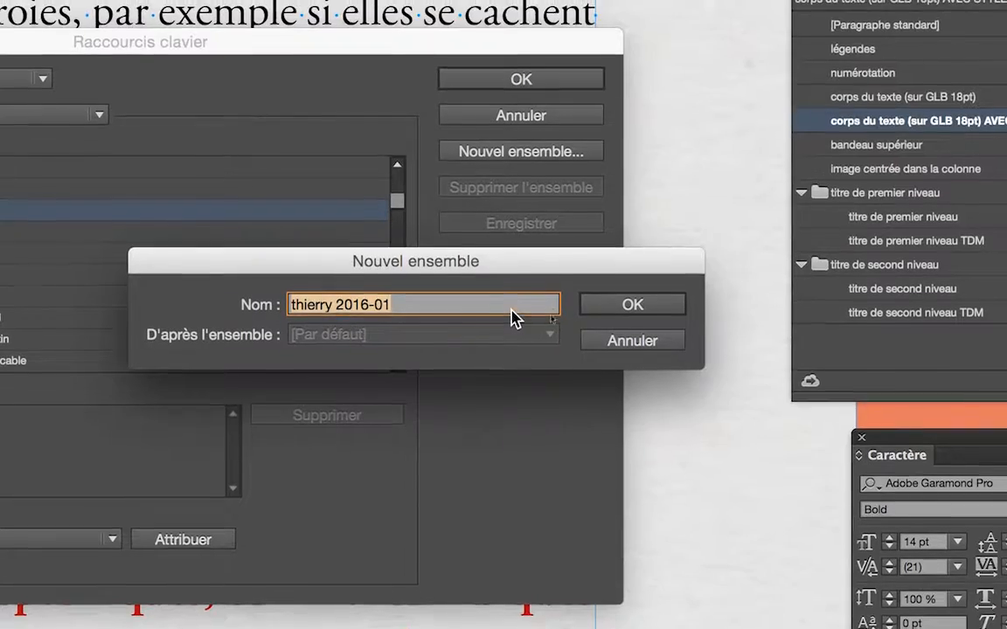
{"action": "left_click", "coordinate": [515, 304]}
{"action": "key", "text": "Return"}
{"action": "key", "text": "Return"}
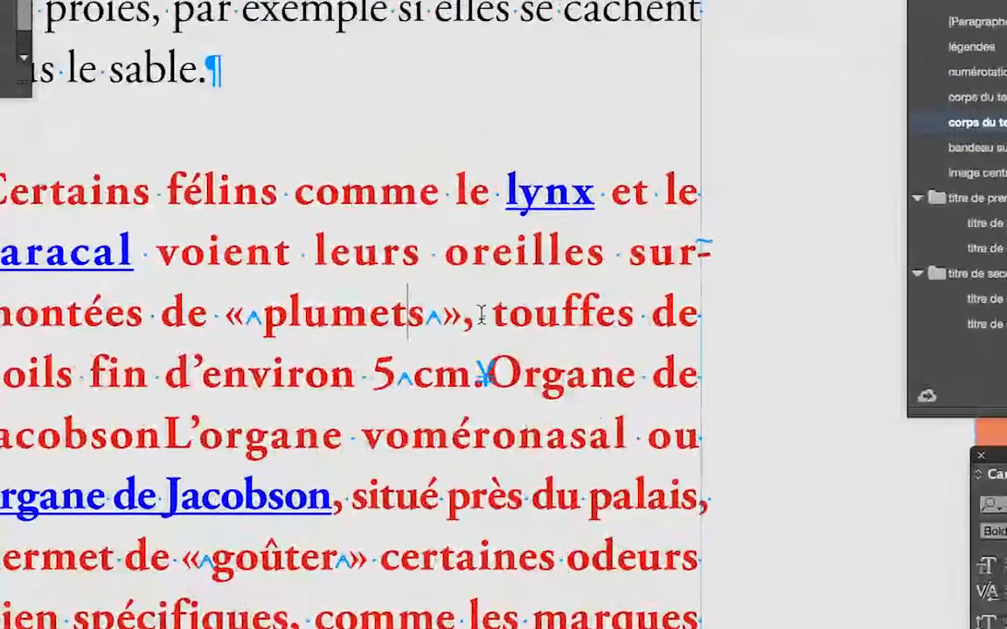
Test ending the nested style after the comma following «plumets» with the new shortcut, and delete the inserted marker
{"action": "left_click", "coordinate": [481, 315]}
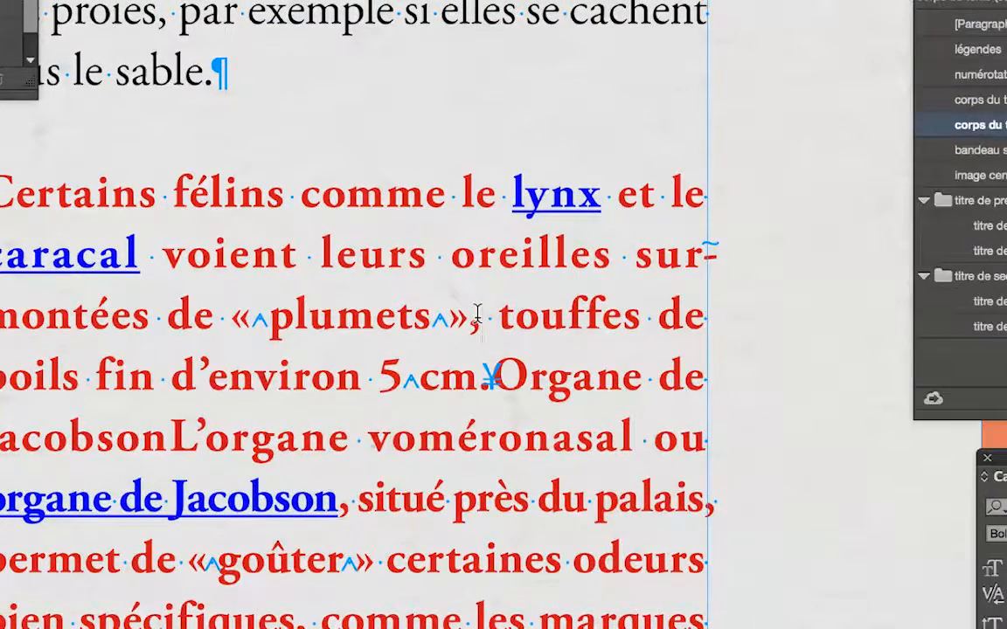
{"action": "key", "text": "super+v"}
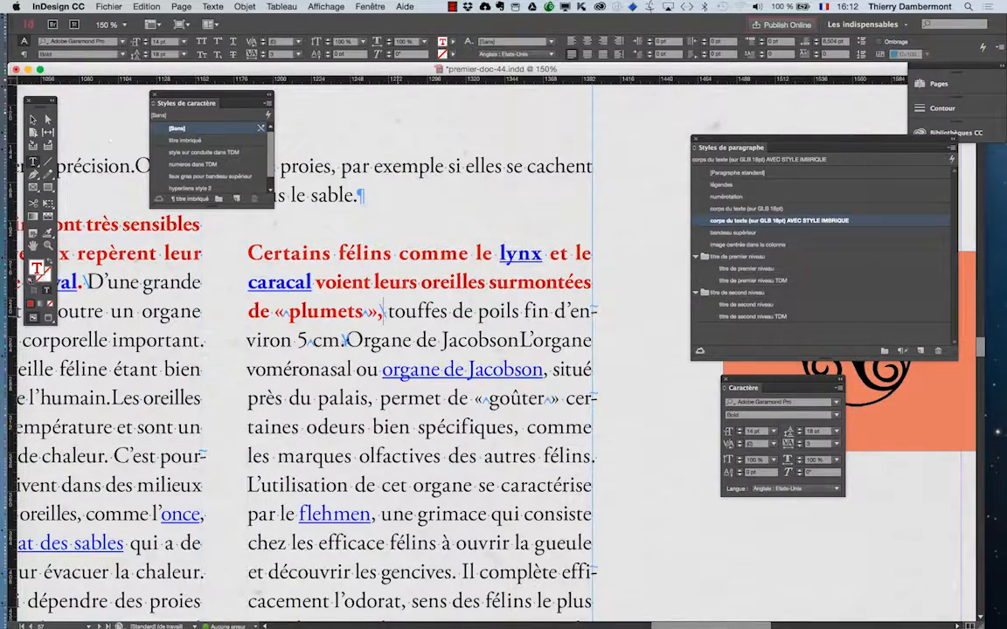
{"action": "key", "text": "BackSpace"}
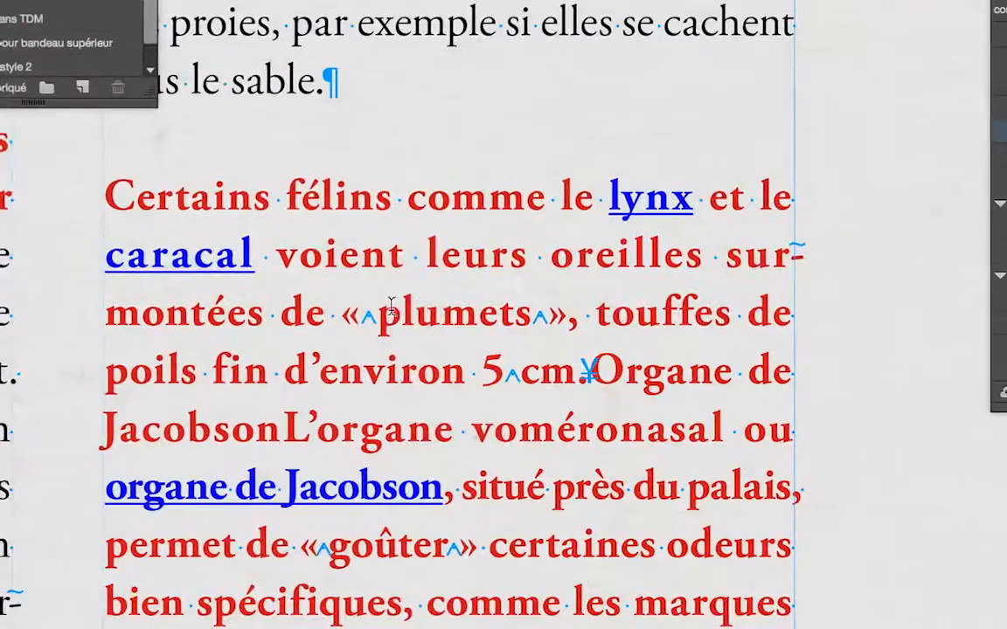
Insert the special character "Fin du style imbriqué ici" after the comma following «plumets», using its command instead of the shortcut
{"action": "right_click", "coordinate": [515, 325]}
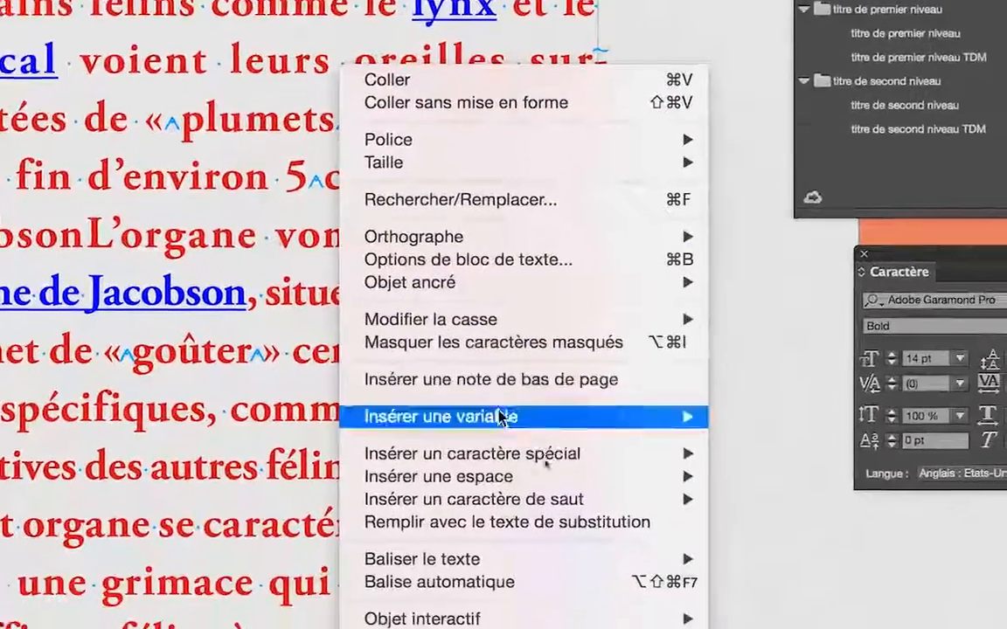
{"action": "mouse_move", "coordinate": [507, 428]}
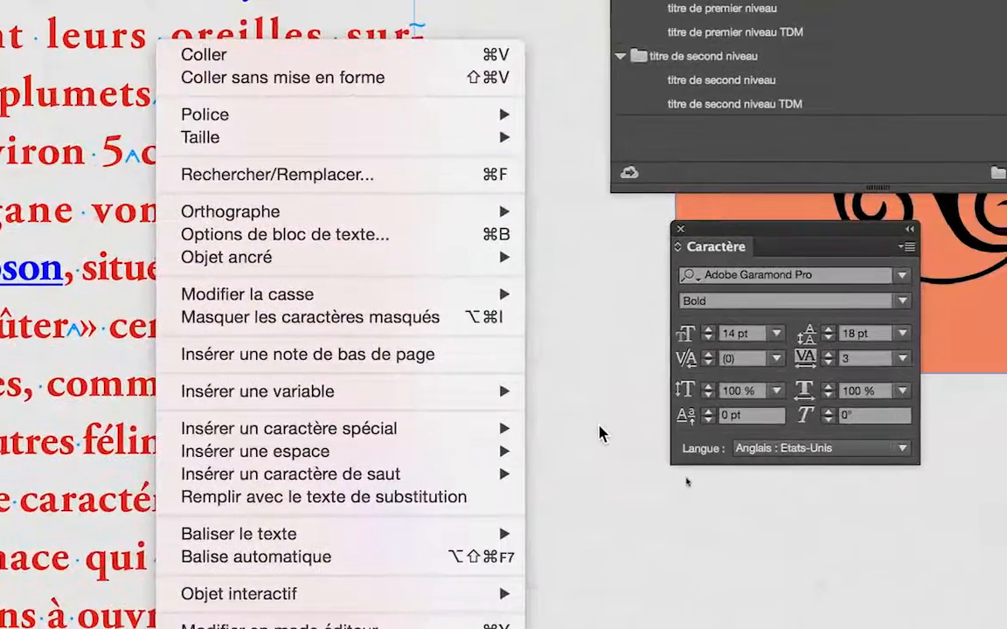
{"action": "mouse_move", "coordinate": [718, 511]}
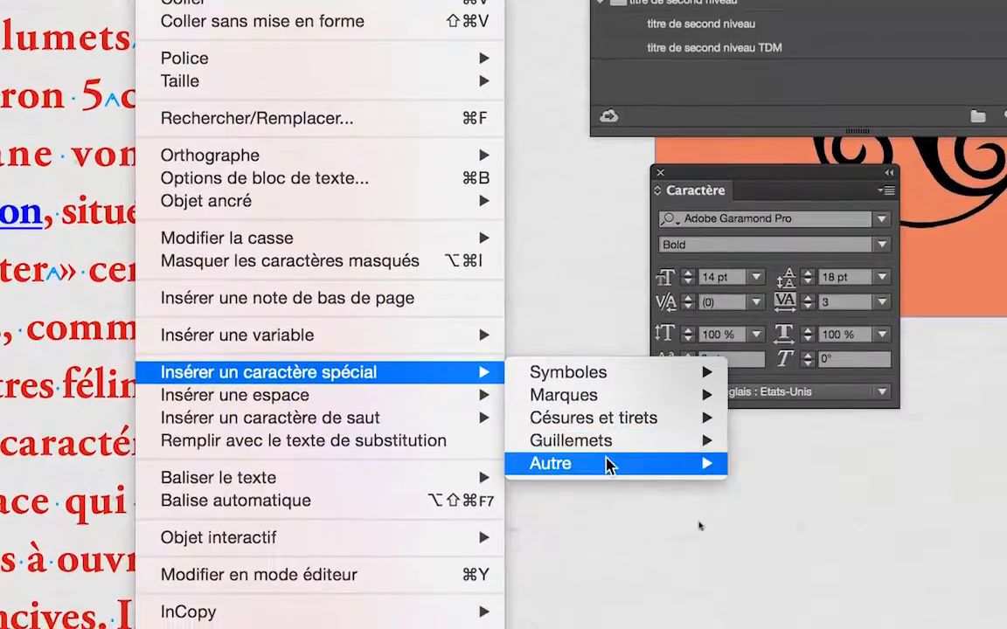
{"action": "mouse_move", "coordinate": [716, 470]}
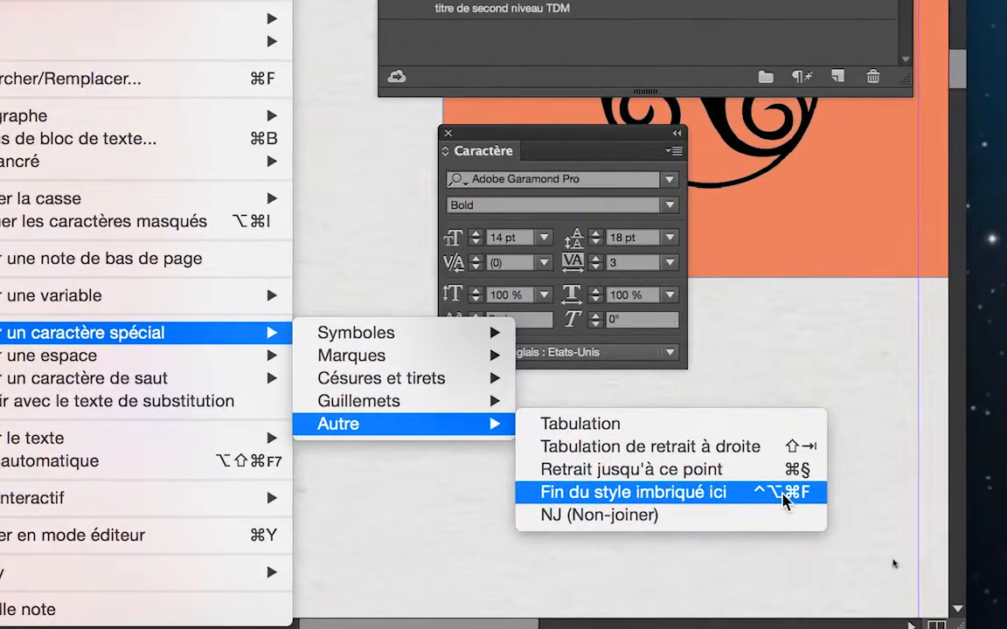
{"action": "left_click", "coordinate": [787, 498]}
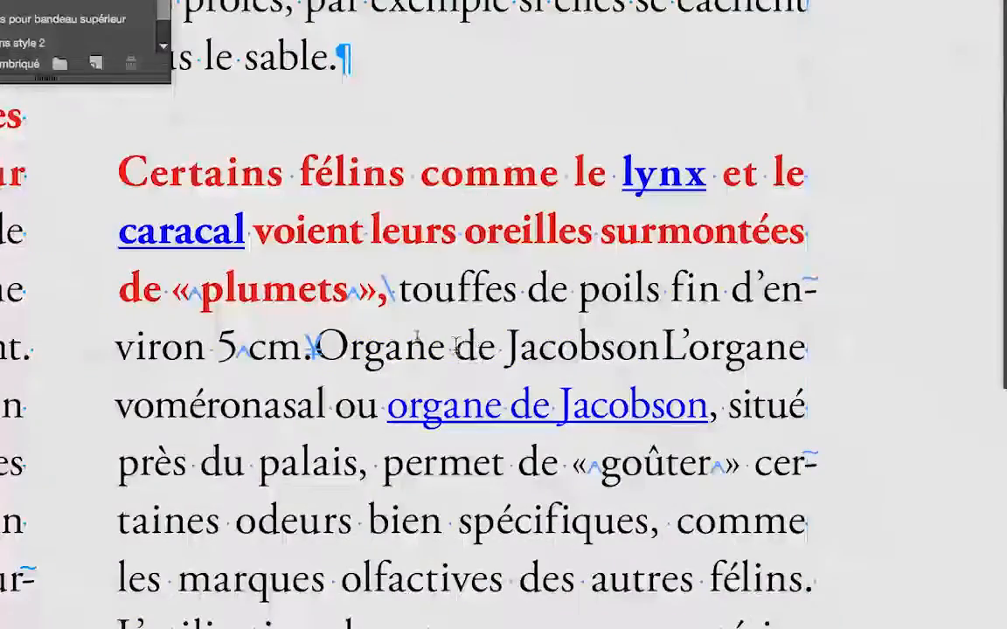